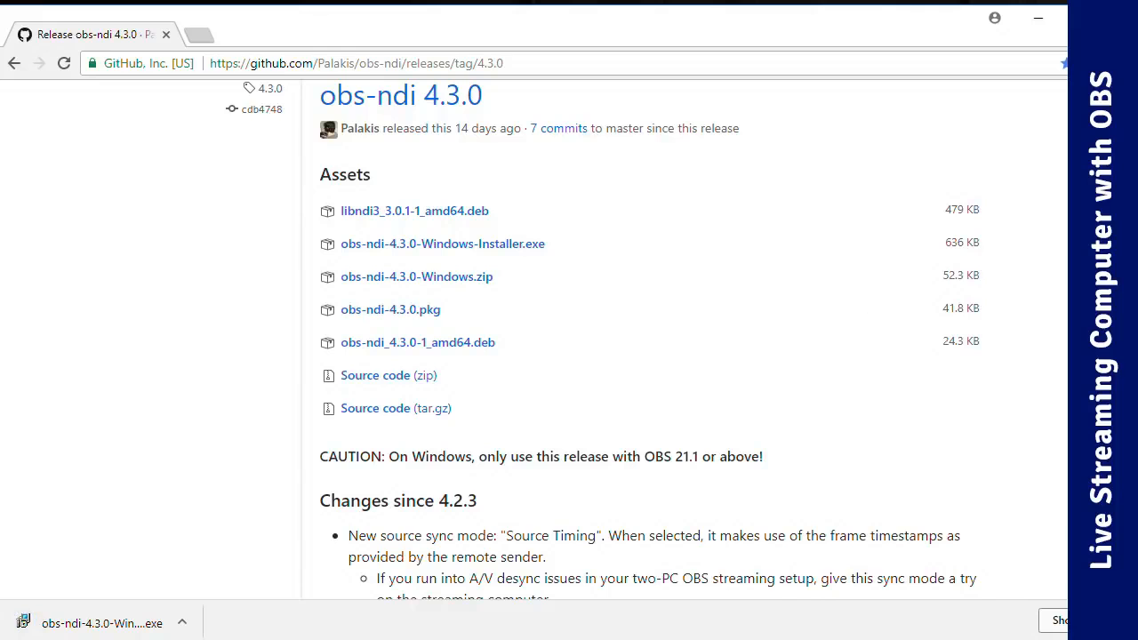
Look over the obs-ndi 4.3.0 release page, and in OBS open the list of source types that can be added
{"action": "scroll", "coordinate": [603, 339], "scroll_direction": "down", "scroll_amount": 2}
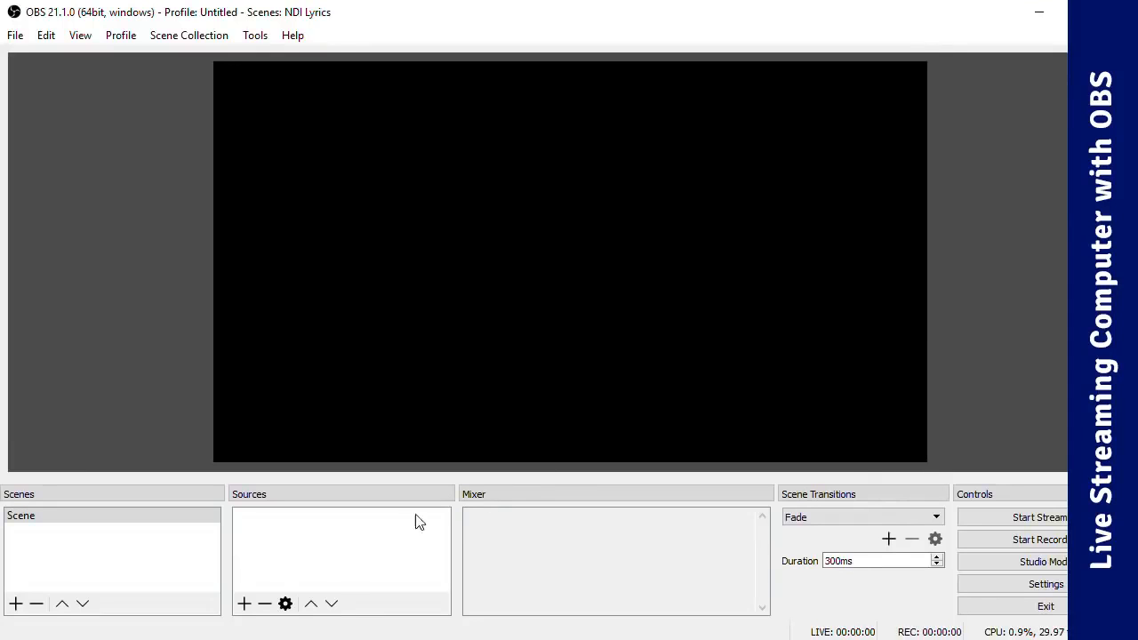
{"action": "left_click", "coordinate": [245, 606]}
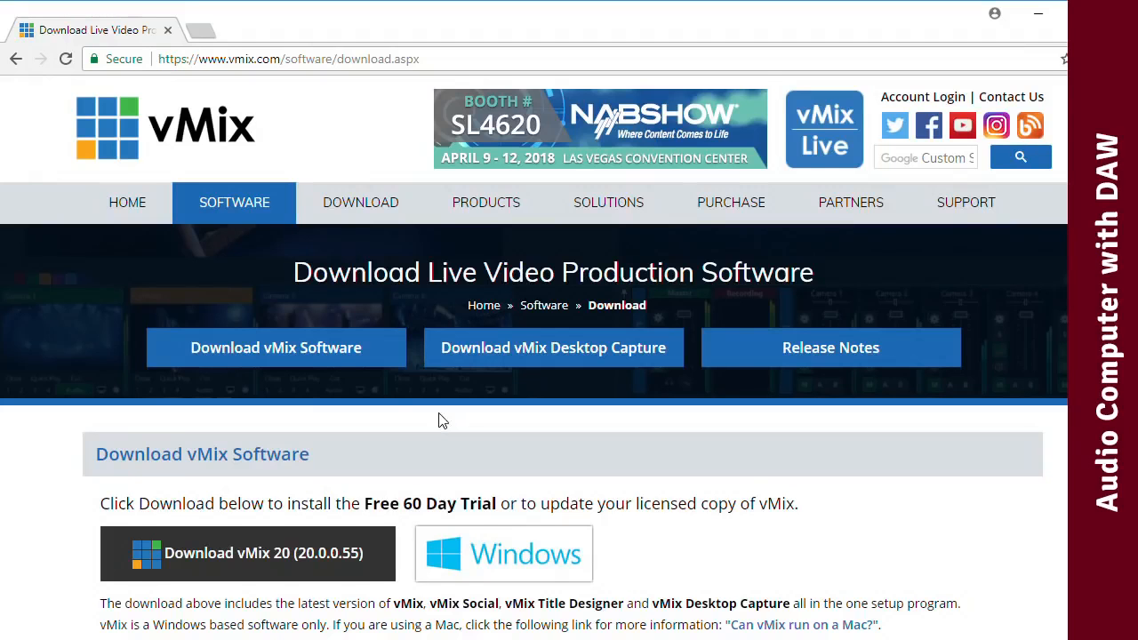
On the vMix download page, download Desktop Capture for Windows (20.0.0.4)
{"action": "scroll", "coordinate": [413, 406], "scroll_direction": "down", "scroll_amount": 4}
{"action": "scroll", "coordinate": [413, 406], "scroll_direction": "down", "scroll_amount": 2}
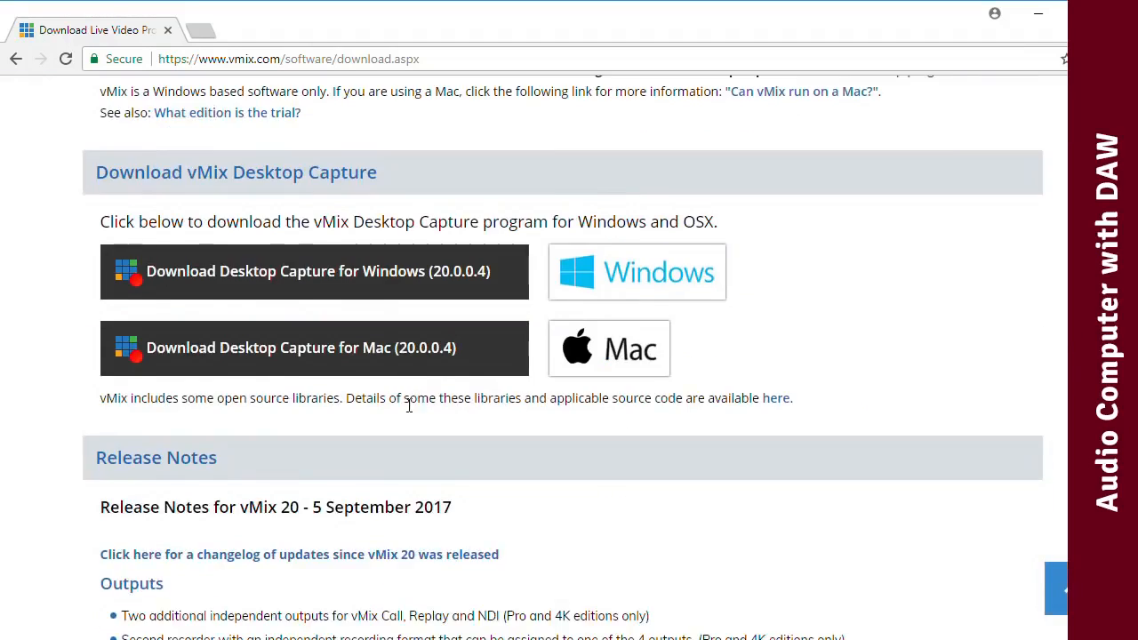
{"action": "left_click", "coordinate": [342, 283]}
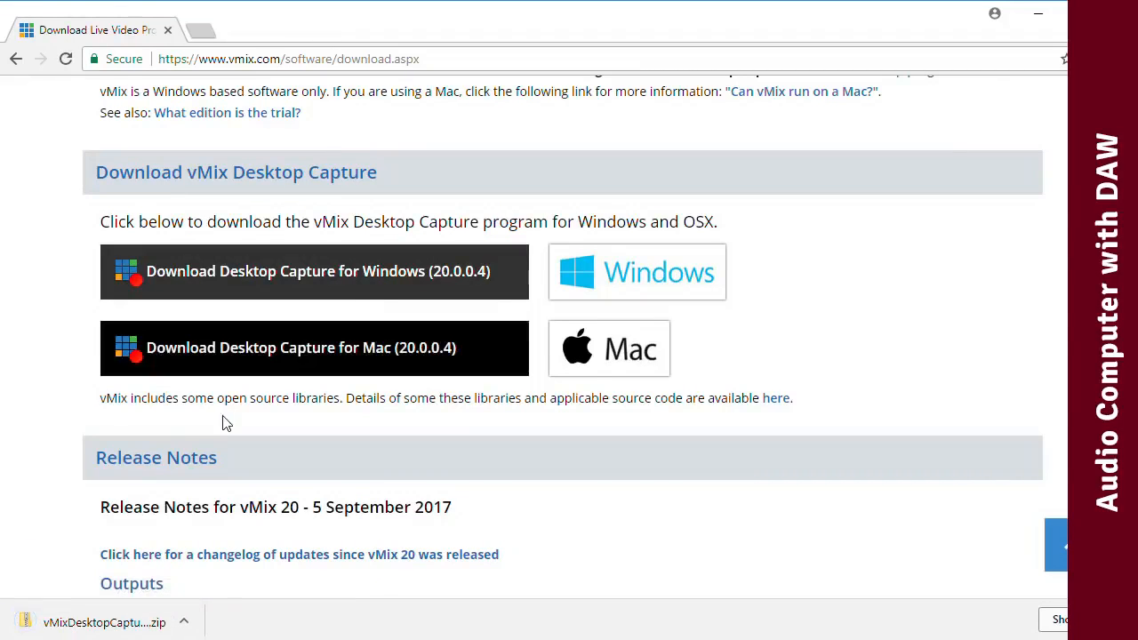
Open the downloaded vMix Desktop Capture zip and extract all of its files to the proposed folder
{"action": "left_click", "coordinate": [36, 625]}
{"action": "left_click", "coordinate": [472, 118]}
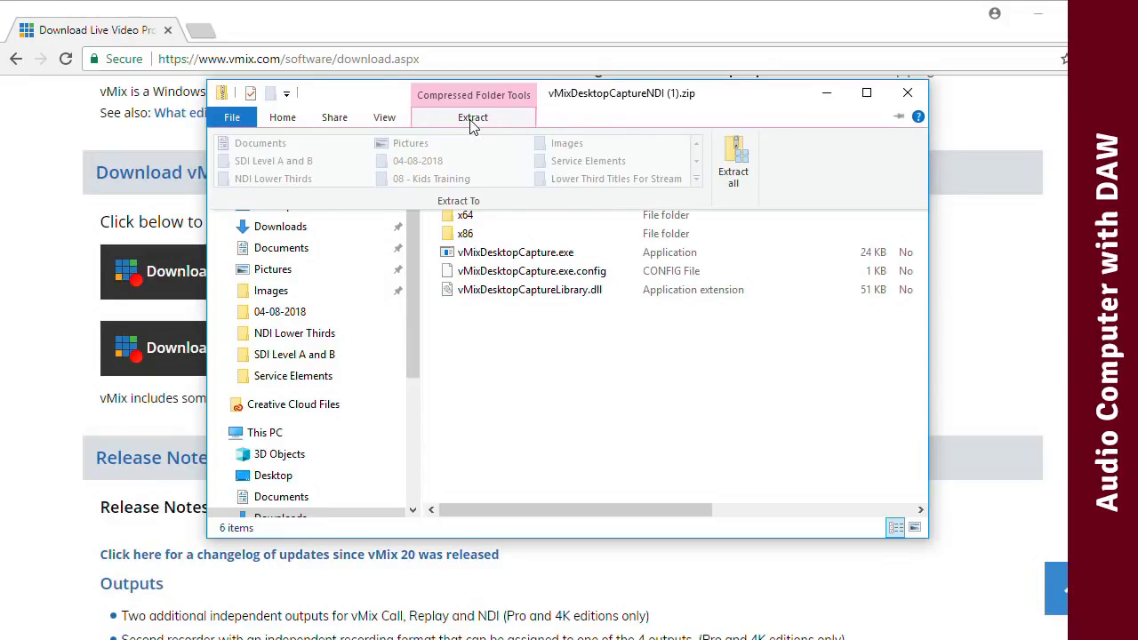
{"action": "left_click", "coordinate": [734, 164]}
{"action": "left_click", "coordinate": [743, 520]}
Launch vMixDesktopCapture.exe from the extracted folder and move its window toward the middle of the screen
{"action": "left_click_drag", "start_coordinate": [595, 122], "coordinate": [506, 102]}
{"action": "double_click", "coordinate": [460, 259]}
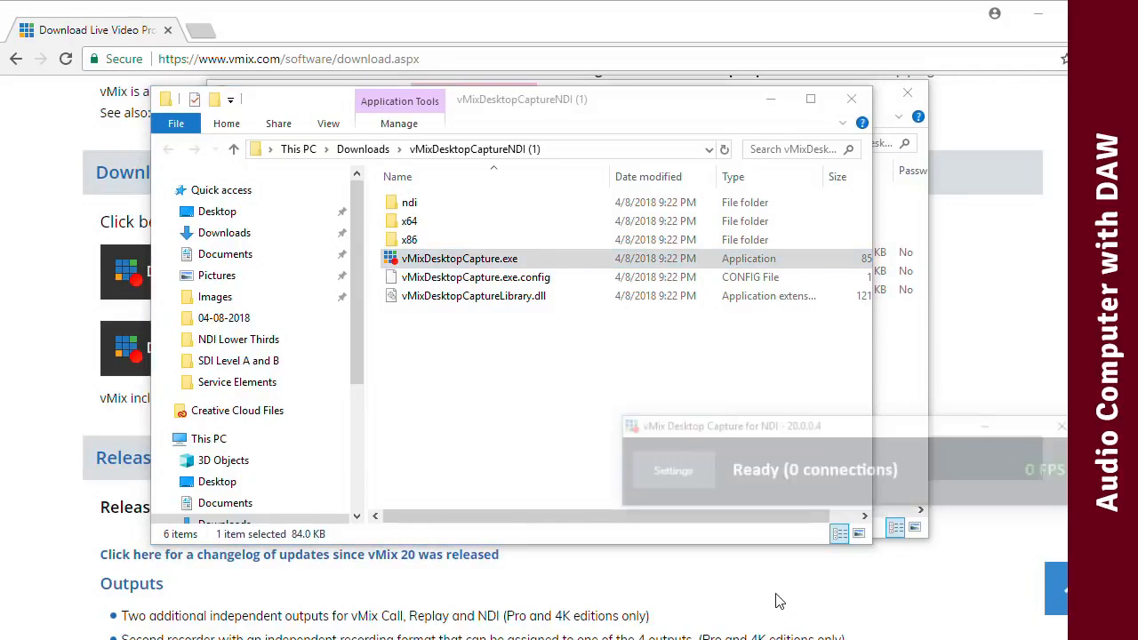
{"action": "left_click_drag", "start_coordinate": [800, 436], "coordinate": [580, 302]}
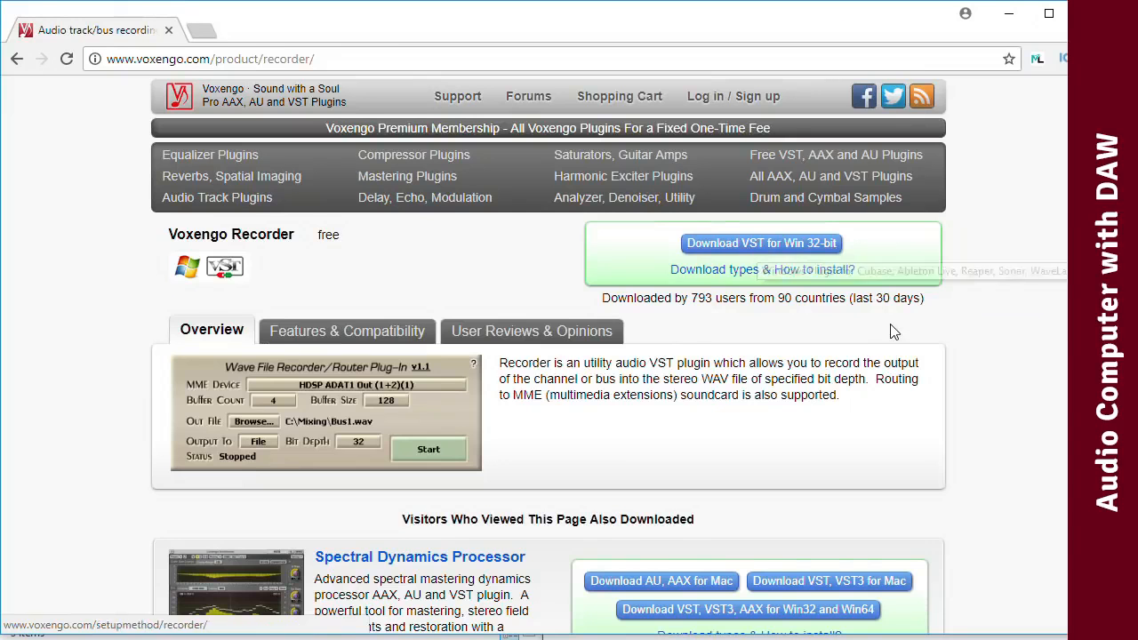
Download the Voxengo Recorder VST for Win 32-bit and copy VoxengoRecorder.dll into the Common Files VST3 folder with administrator permission
{"action": "left_click", "coordinate": [768, 253]}
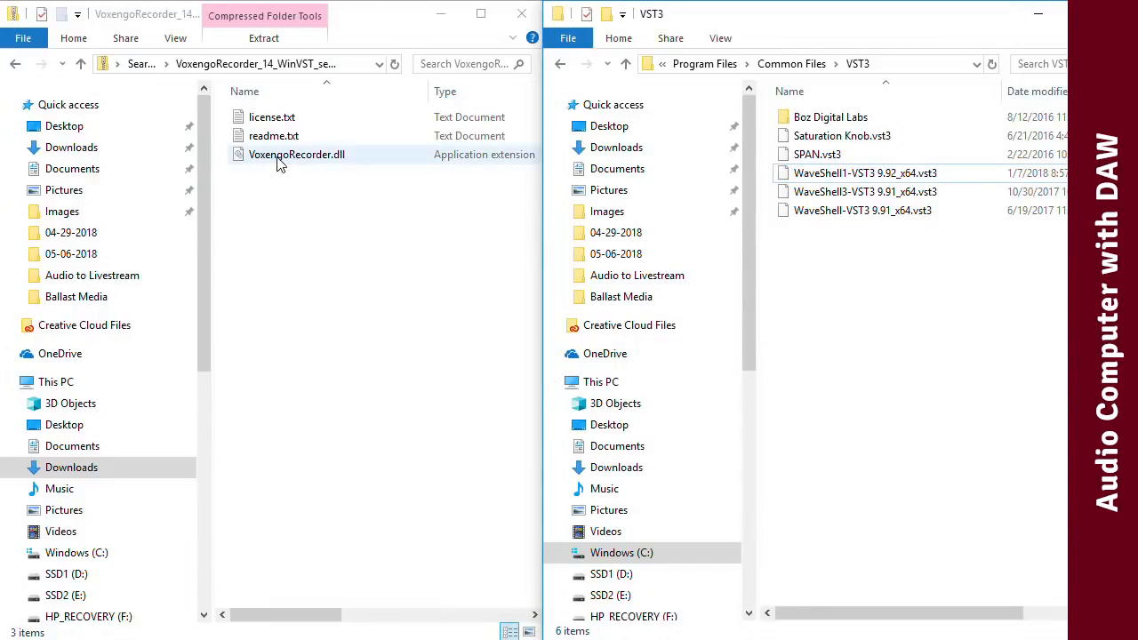
{"action": "left_click_drag", "start_coordinate": [278, 164], "coordinate": [849, 324]}
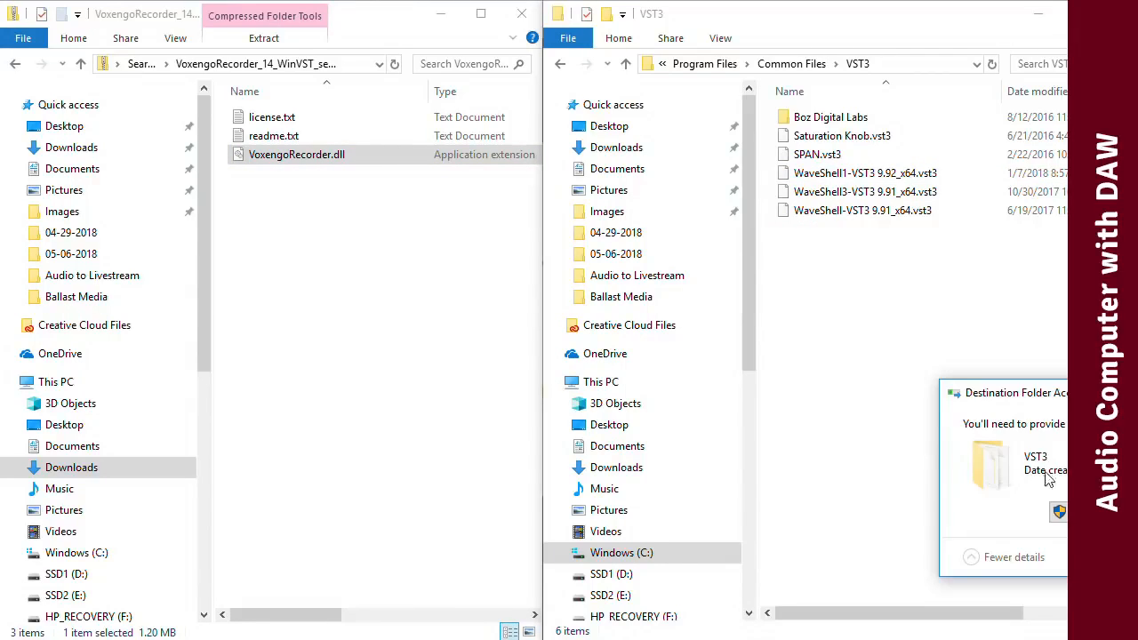
{"action": "left_click", "coordinate": [1059, 512]}
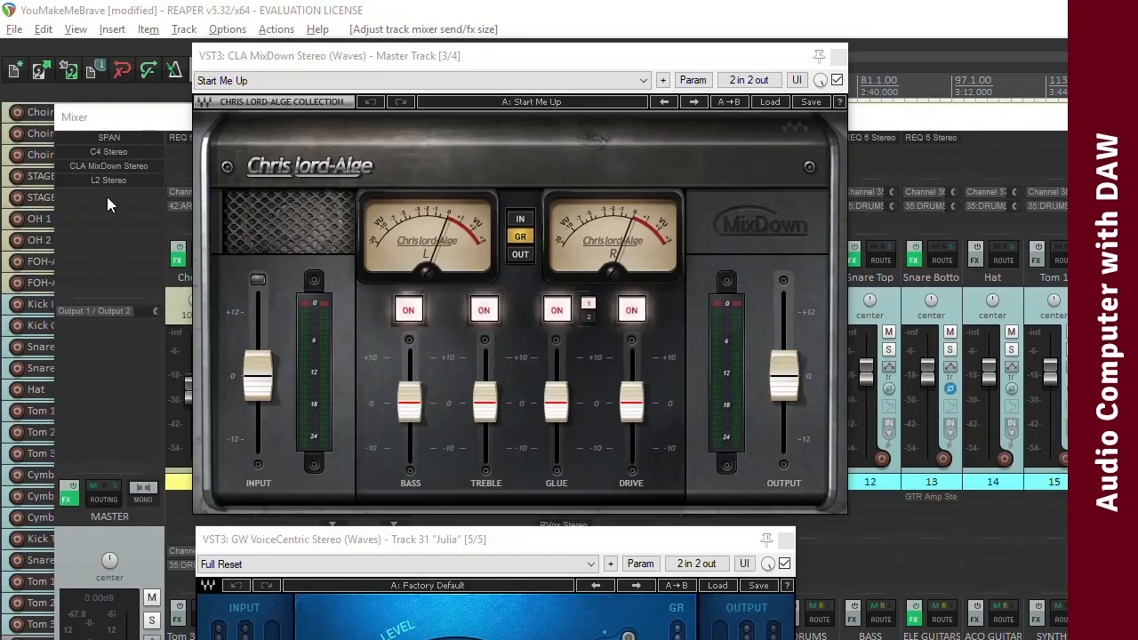
In REAPER, add Voxengo Recorder VST (x86) to the master track's effects and choose Microsoft Sound Mapper as its MME device
{"action": "left_click", "coordinate": [106, 199]}
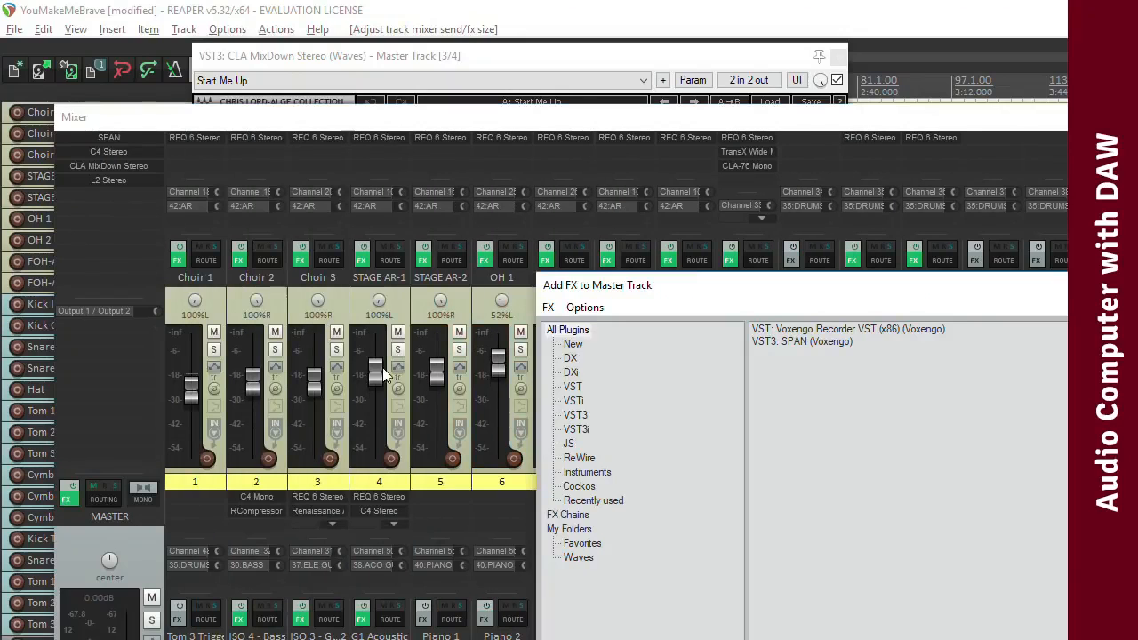
{"action": "left_click_drag", "start_coordinate": [673, 293], "coordinate": [221, 91]}
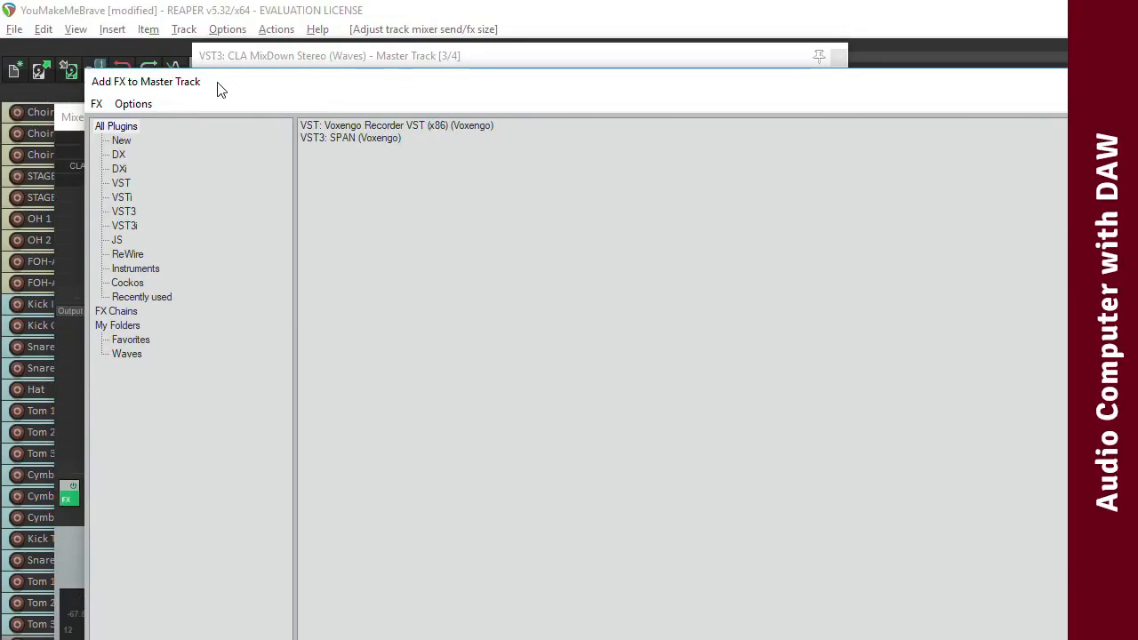
{"action": "double_click", "coordinate": [338, 127]}
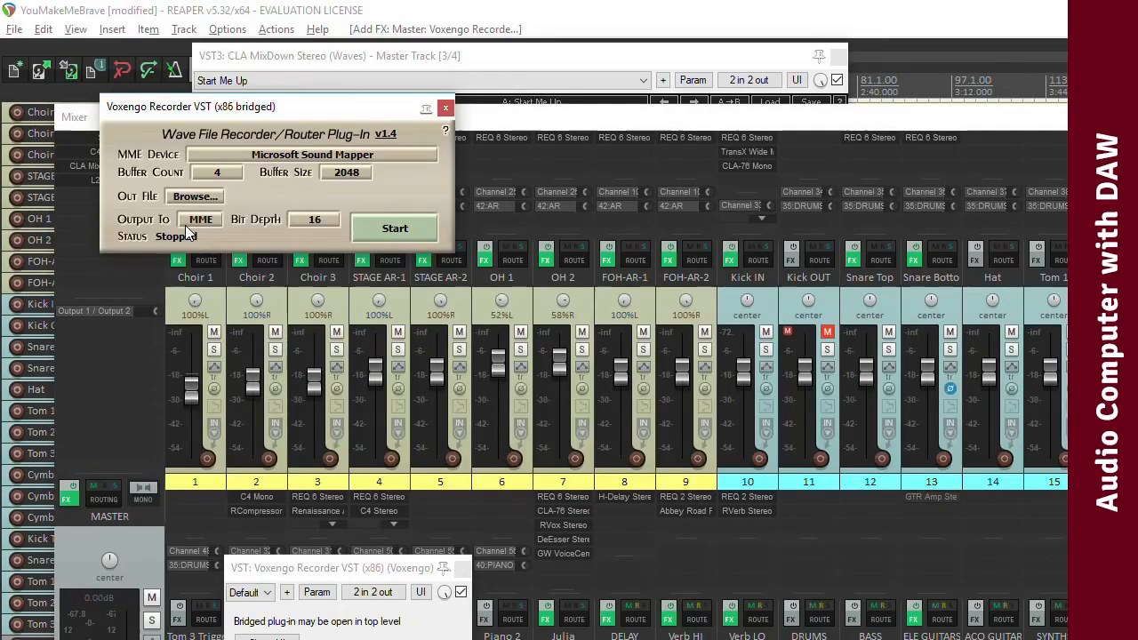
{"action": "left_click", "coordinate": [298, 156]}
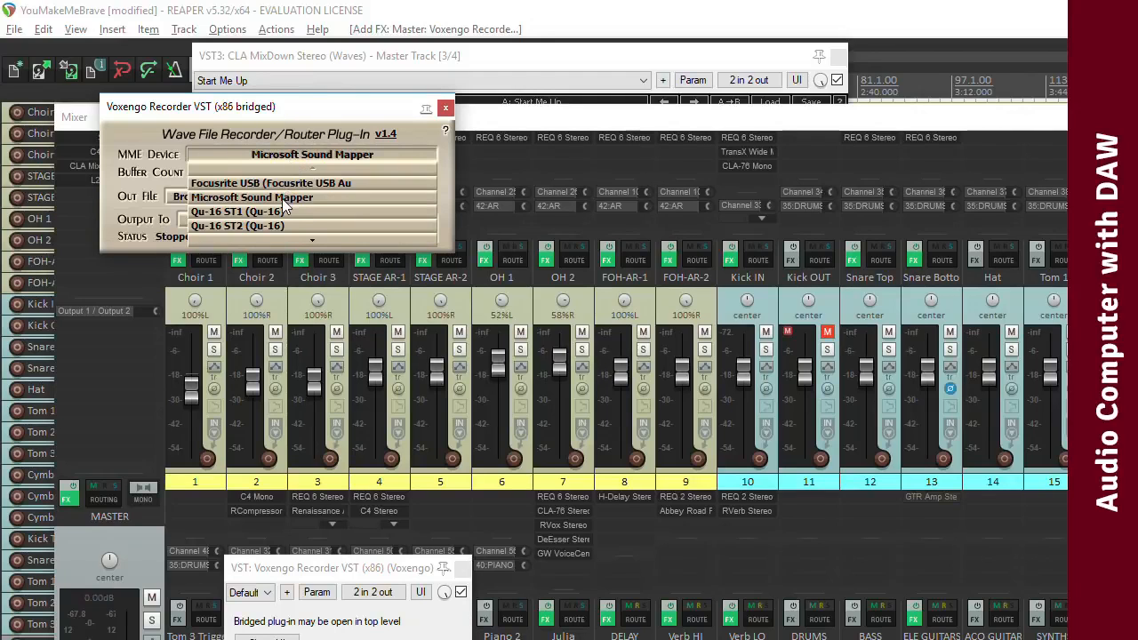
{"action": "left_click", "coordinate": [283, 199]}
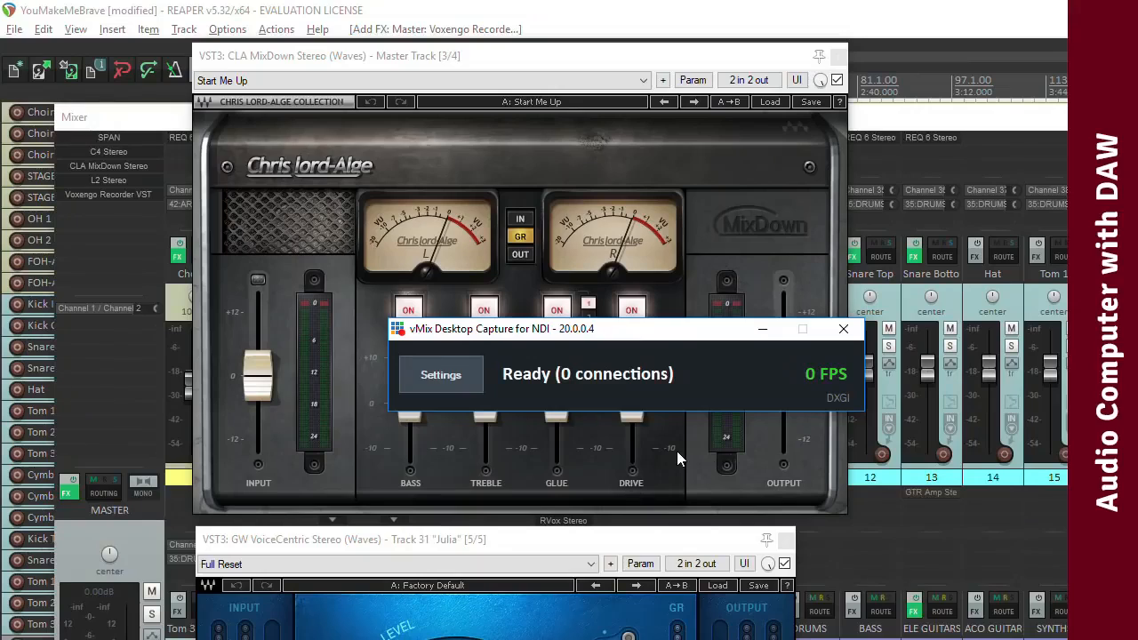
Set the audio source of vMix Desktop Capture for NDI to Loopback
{"action": "left_click", "coordinate": [444, 377]}
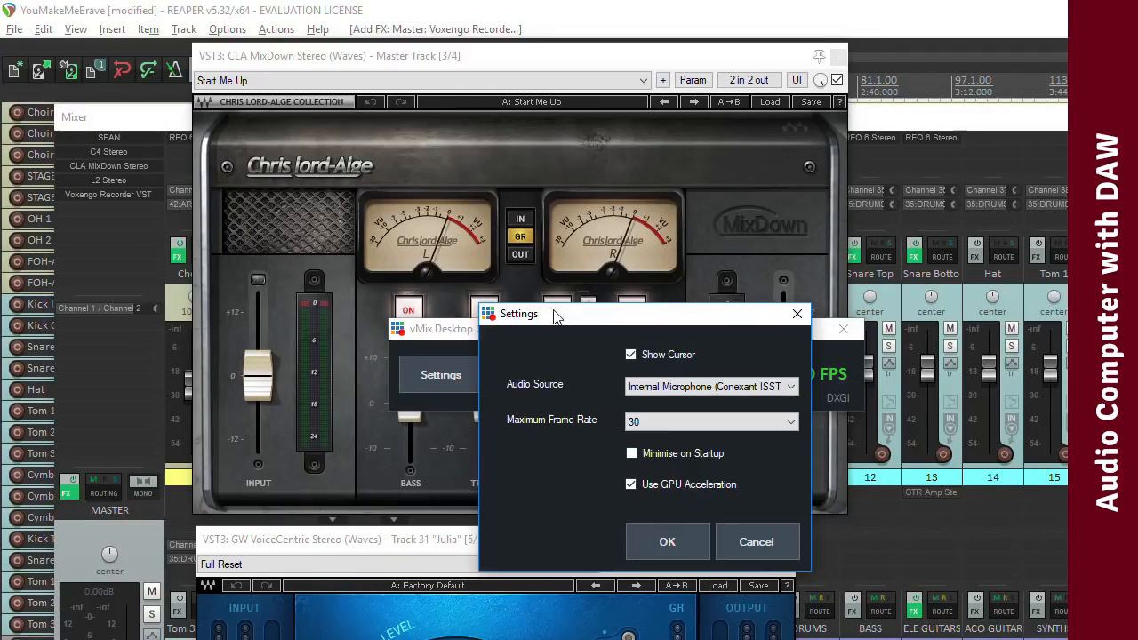
{"action": "left_click", "coordinate": [680, 389]}
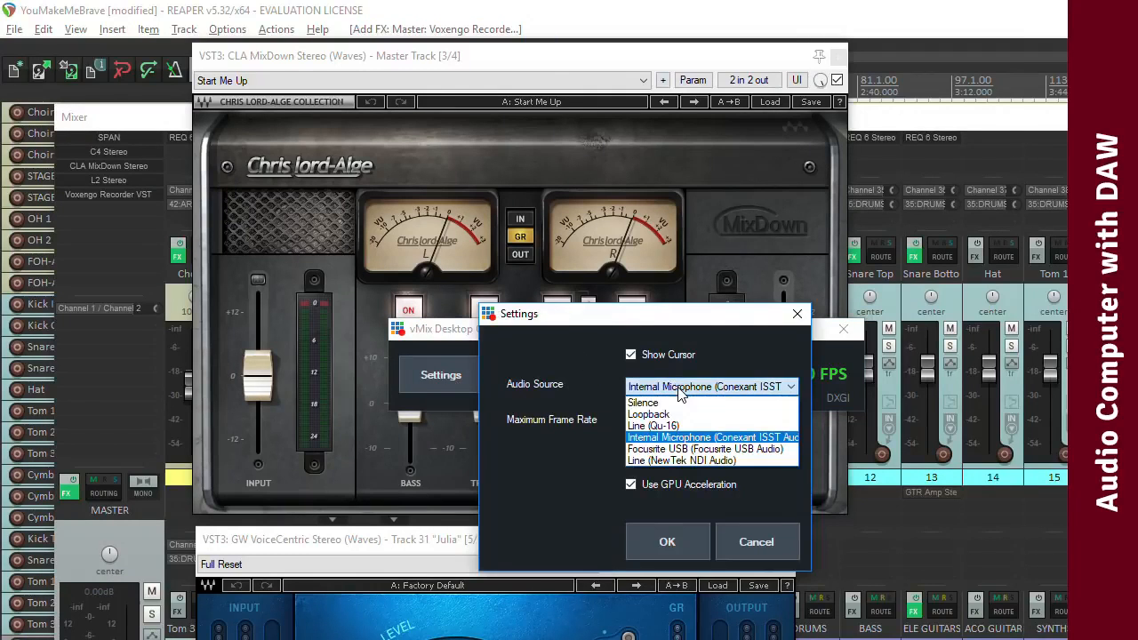
{"action": "left_click", "coordinate": [654, 415]}
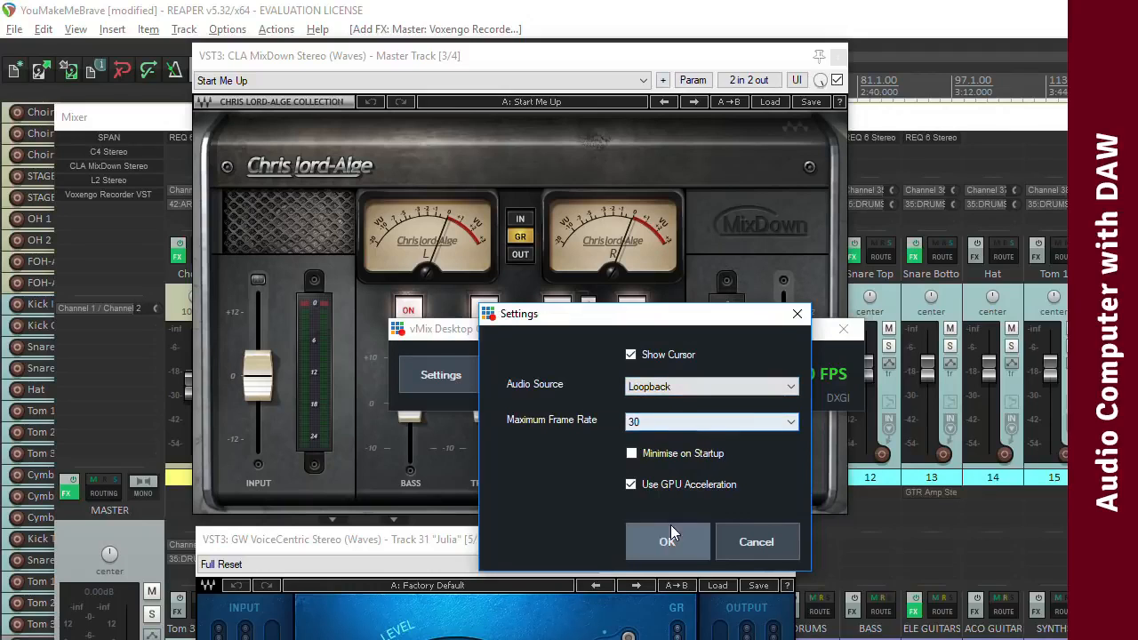
{"action": "left_click", "coordinate": [669, 542]}
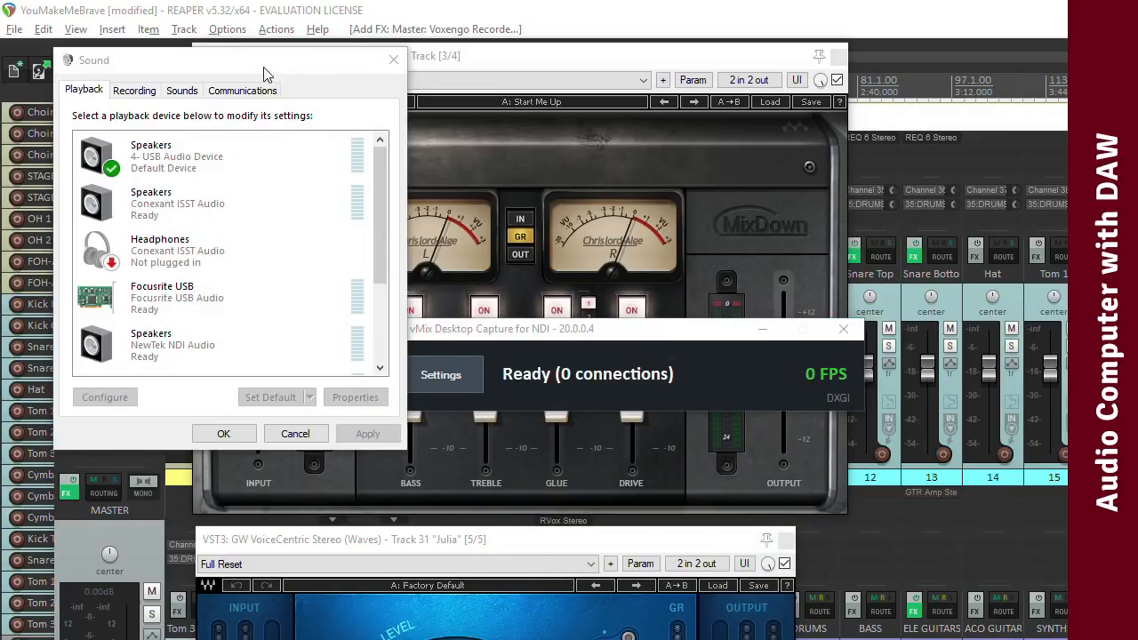
Make Focusrite USB the default Windows playback device and accept the sound settings
{"action": "right_click", "coordinate": [173, 298]}
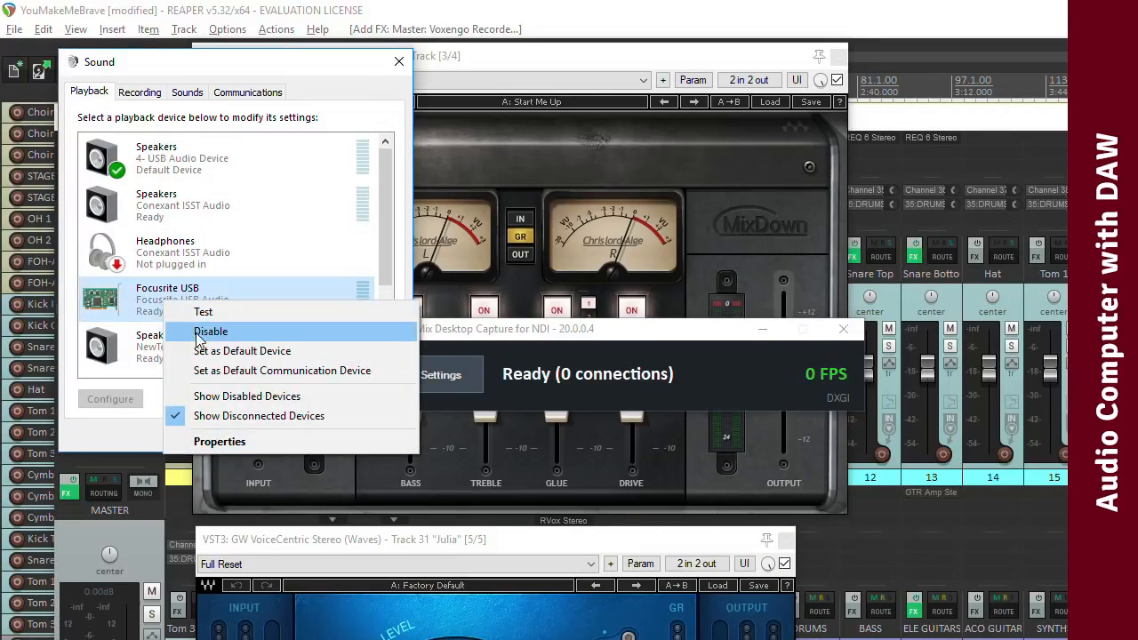
{"action": "left_click", "coordinate": [214, 352]}
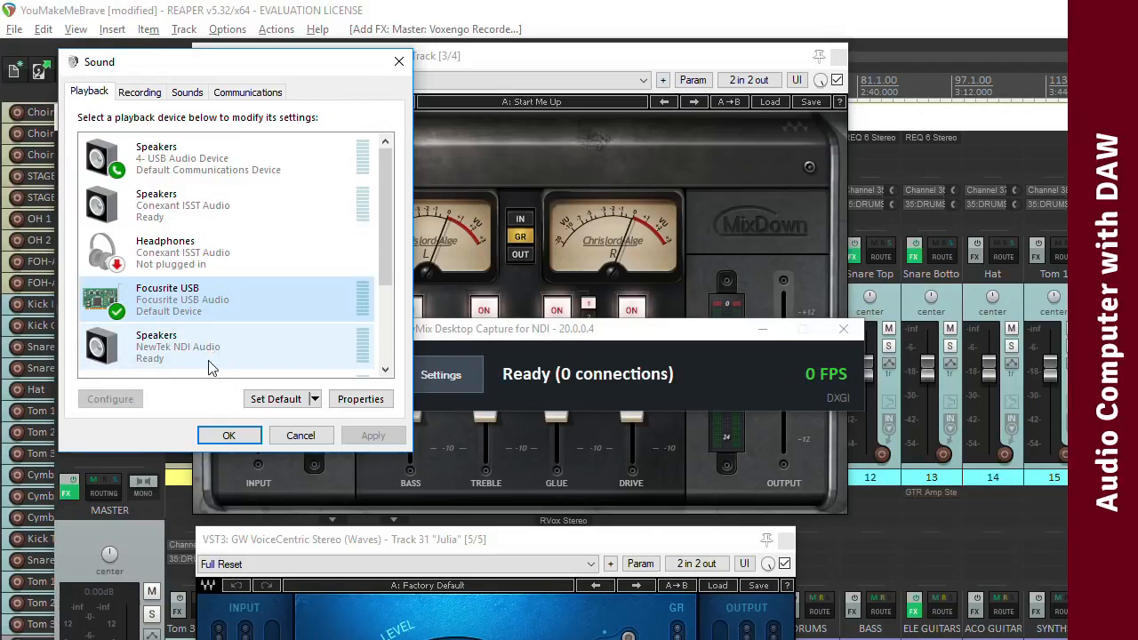
{"action": "left_click", "coordinate": [225, 438]}
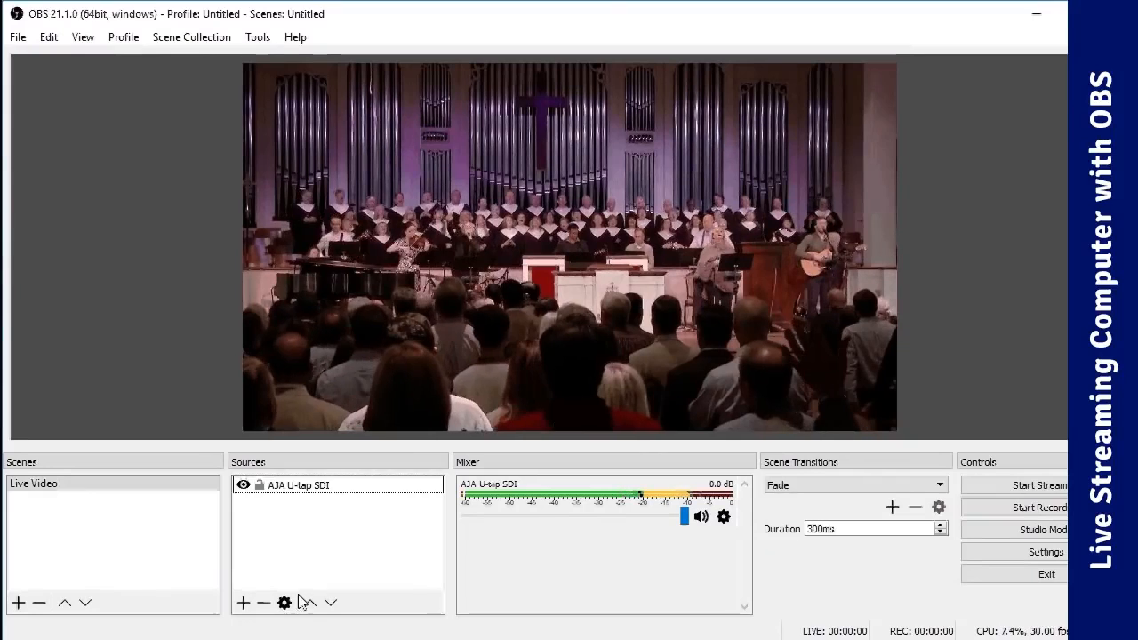
In OBS, add a new NDI Source receiving the audio computer's Display1, and move it below AJA U-tap SDI in the source order
{"action": "left_click", "coordinate": [243, 602]}
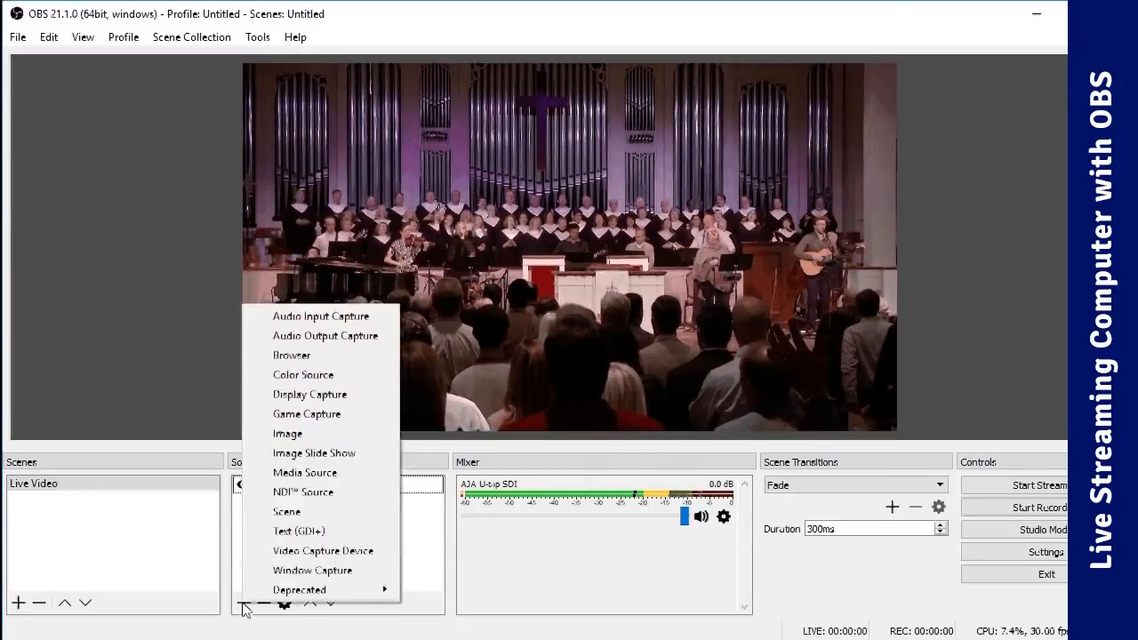
{"action": "left_click", "coordinate": [291, 506]}
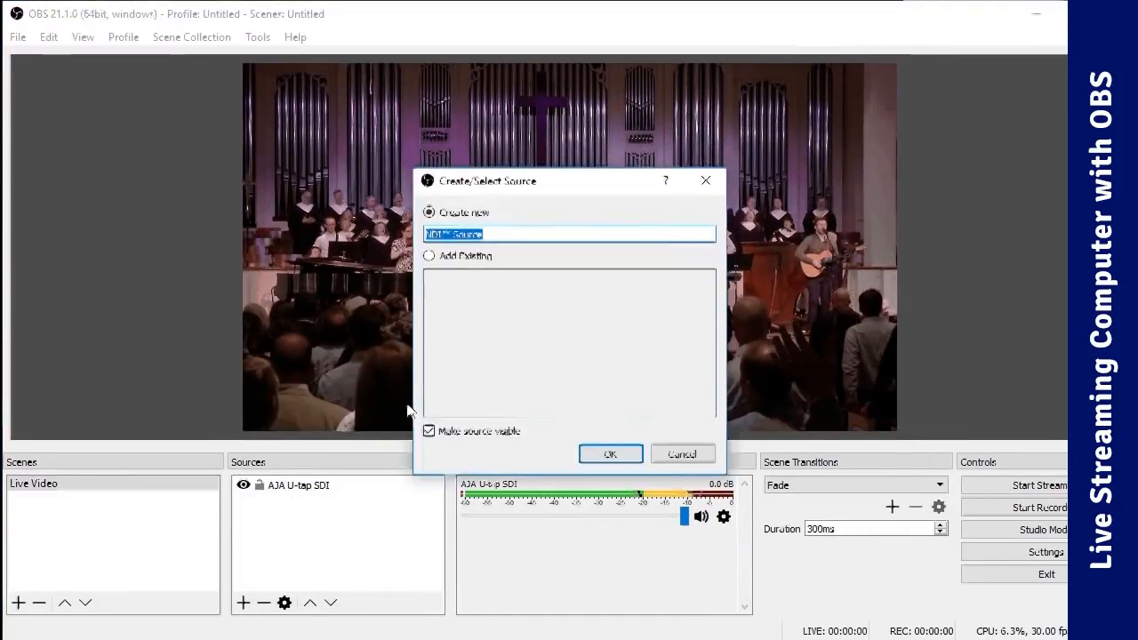
{"action": "left_click", "coordinate": [591, 449]}
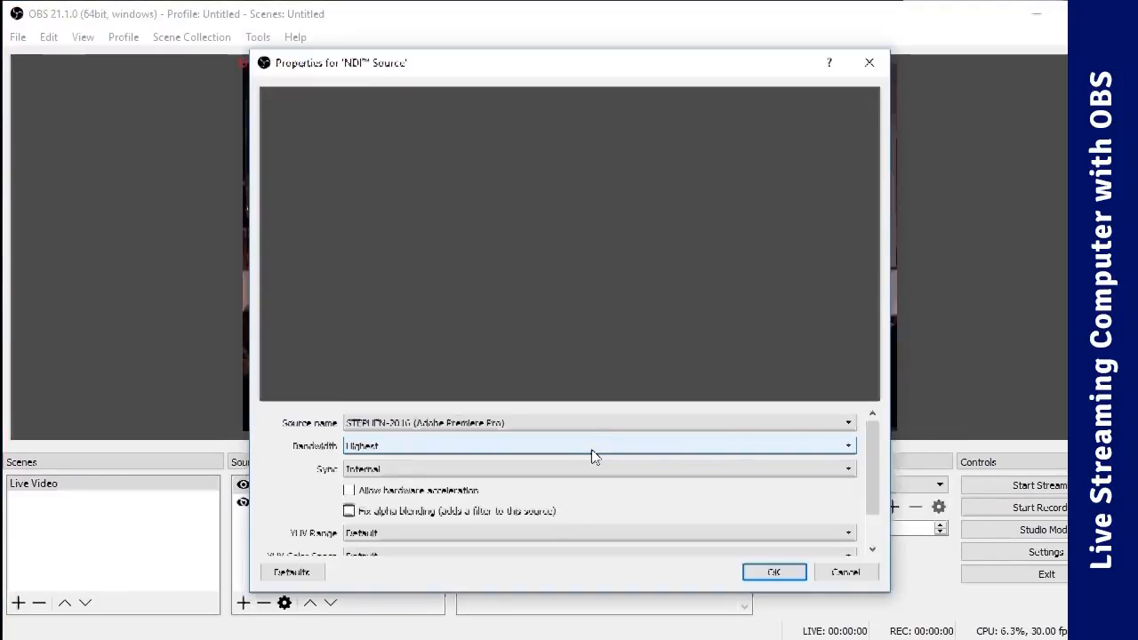
{"action": "left_click", "coordinate": [525, 423]}
{"action": "left_click", "coordinate": [510, 464]}
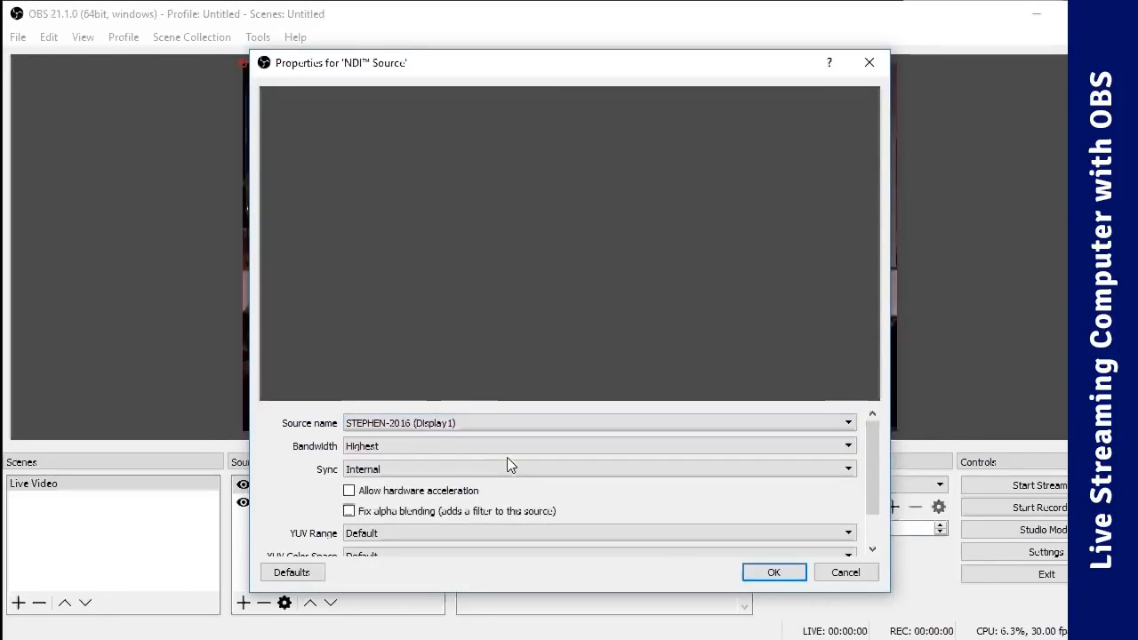
{"action": "left_click", "coordinate": [767, 574]}
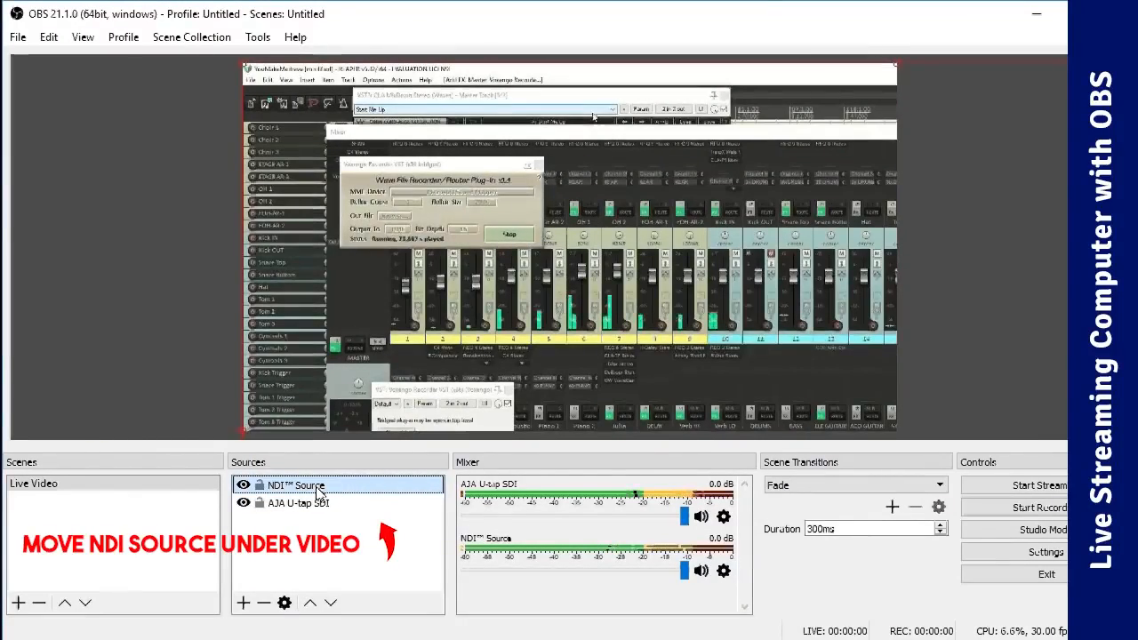
{"action": "left_click_drag", "start_coordinate": [317, 489], "coordinate": [317, 511]}
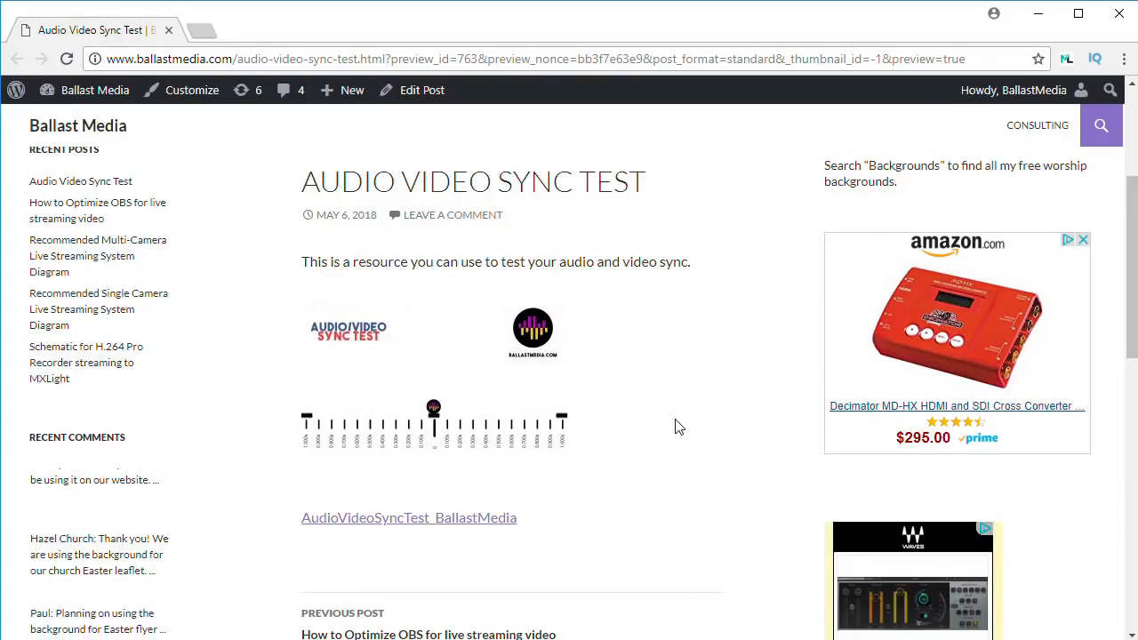
Save the linked AudioVideoSyncTest_BallastMedia video from the Audio Video Sync Test page in the browser
{"action": "scroll", "coordinate": [673, 423], "scroll_direction": "down", "scroll_amount": 1}
{"action": "scroll", "coordinate": [672, 420], "scroll_direction": "down", "scroll_amount": 2}
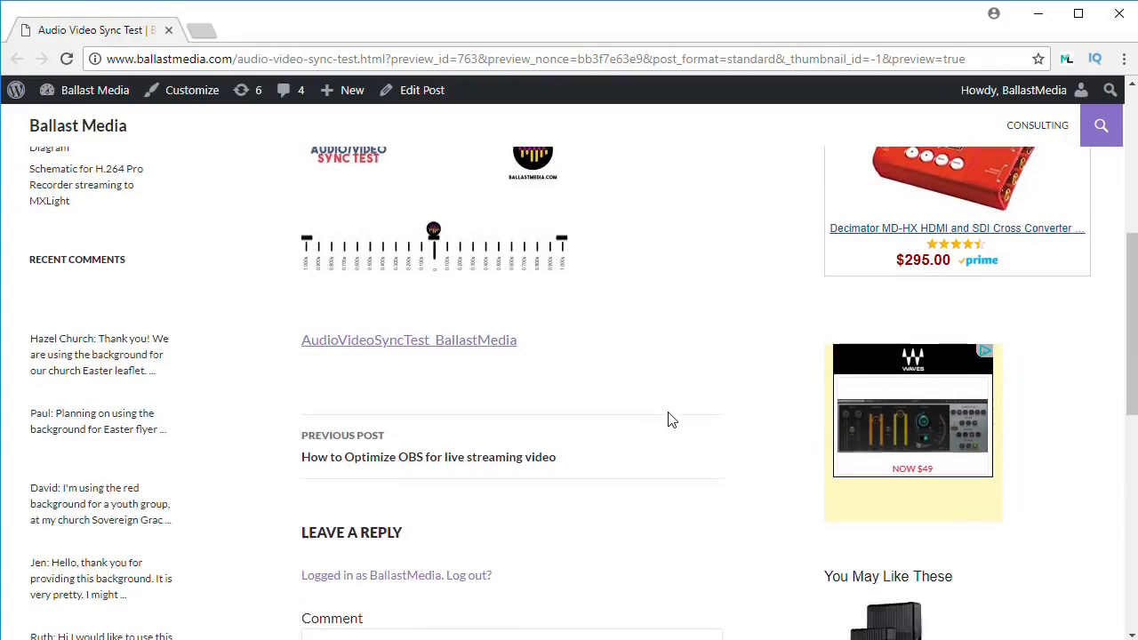
{"action": "right_click", "coordinate": [442, 347]}
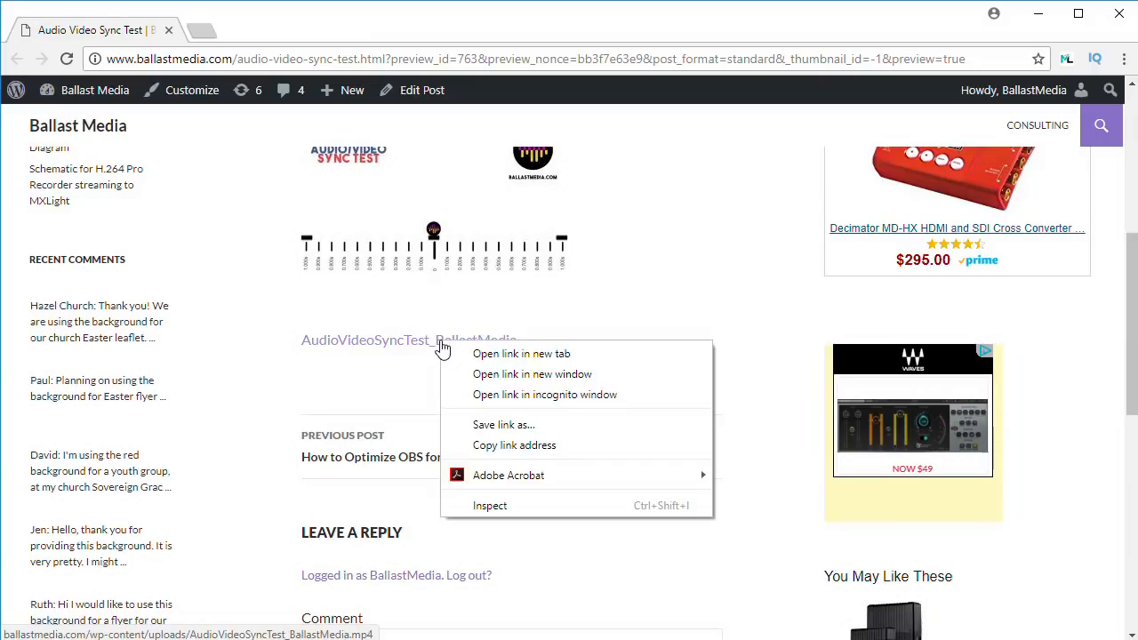
{"action": "left_click", "coordinate": [506, 427]}
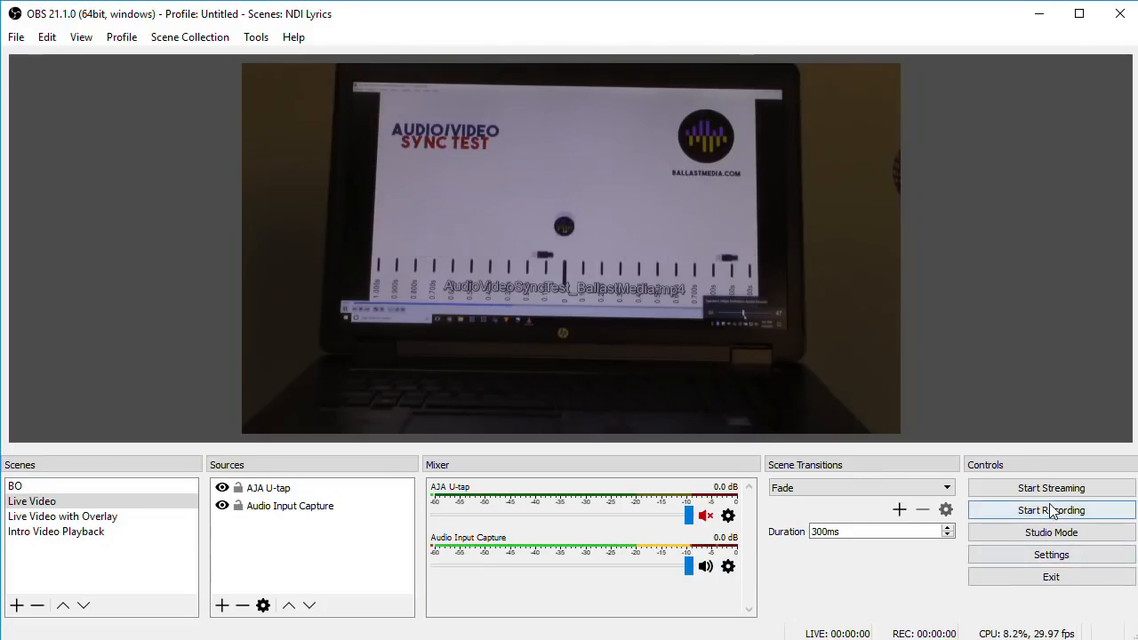
In OBS, record a few seconds of the Live Video scene showing the sync test, and stop the recording
{"action": "left_click", "coordinate": [1051, 510]}
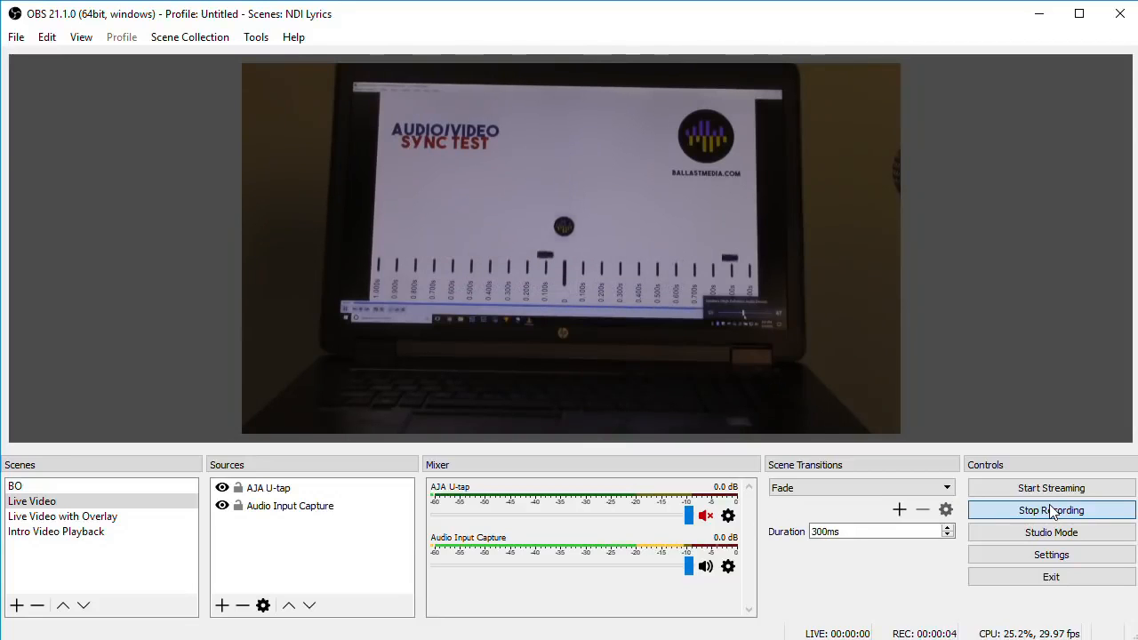
{"action": "left_click", "coordinate": [1051, 512]}
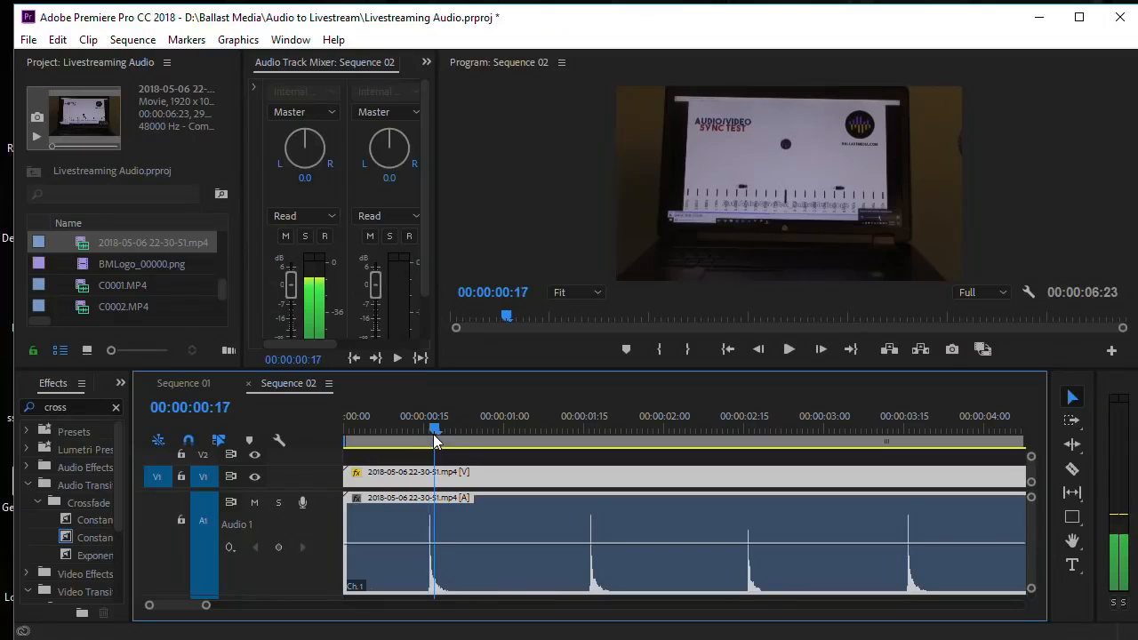
In Premiere Pro, scrub Sequence 02 between the first audio peak and the ball's landing at 00:00:01:00 to measure the audio offset
{"action": "left_click_drag", "start_coordinate": [433, 433], "coordinate": [505, 459]}
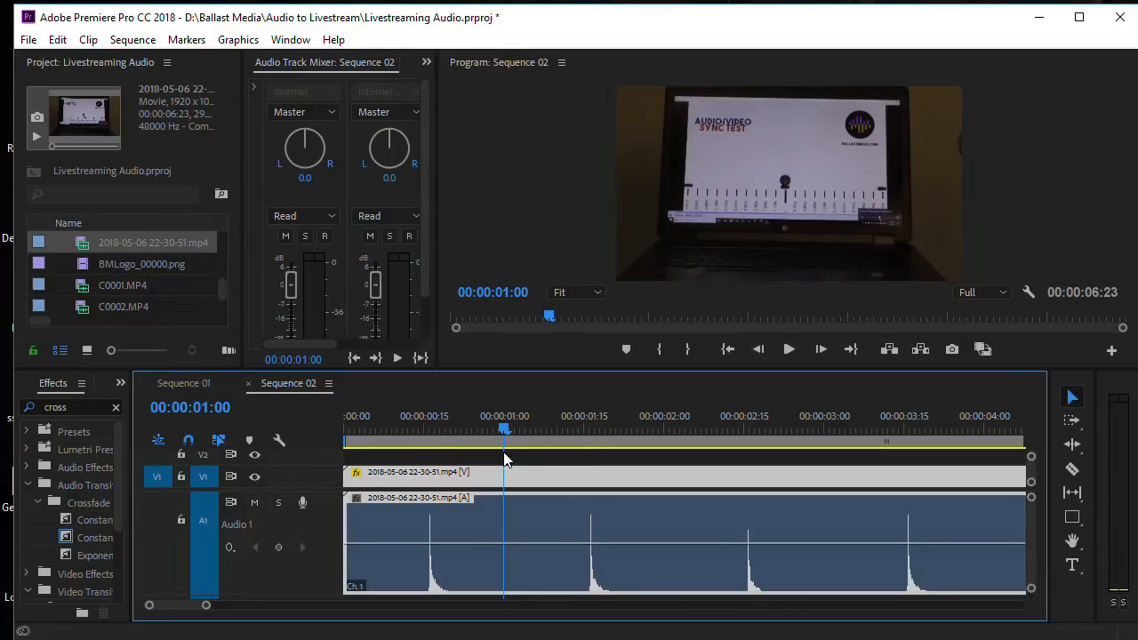
{"action": "left_click", "coordinate": [431, 430]}
{"action": "left_click_drag", "start_coordinate": [433, 435], "coordinate": [508, 445]}
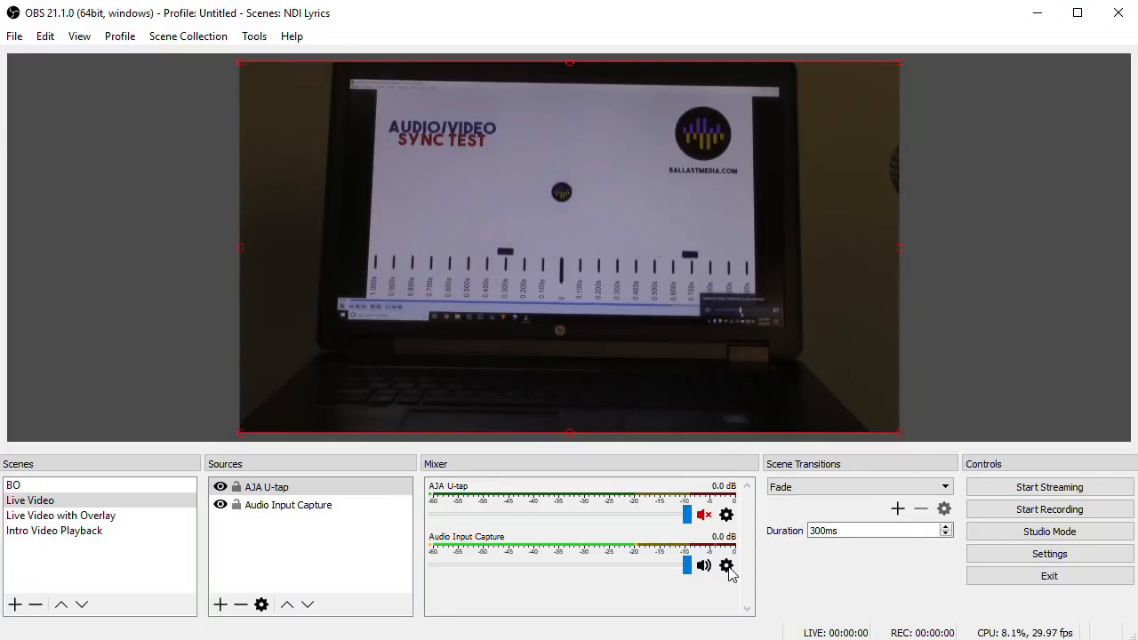
In OBS, set the sync offset of Audio Input Capture to 500 ms in the advanced audio properties
{"action": "left_click", "coordinate": [728, 568]}
{"action": "left_click", "coordinate": [767, 554]}
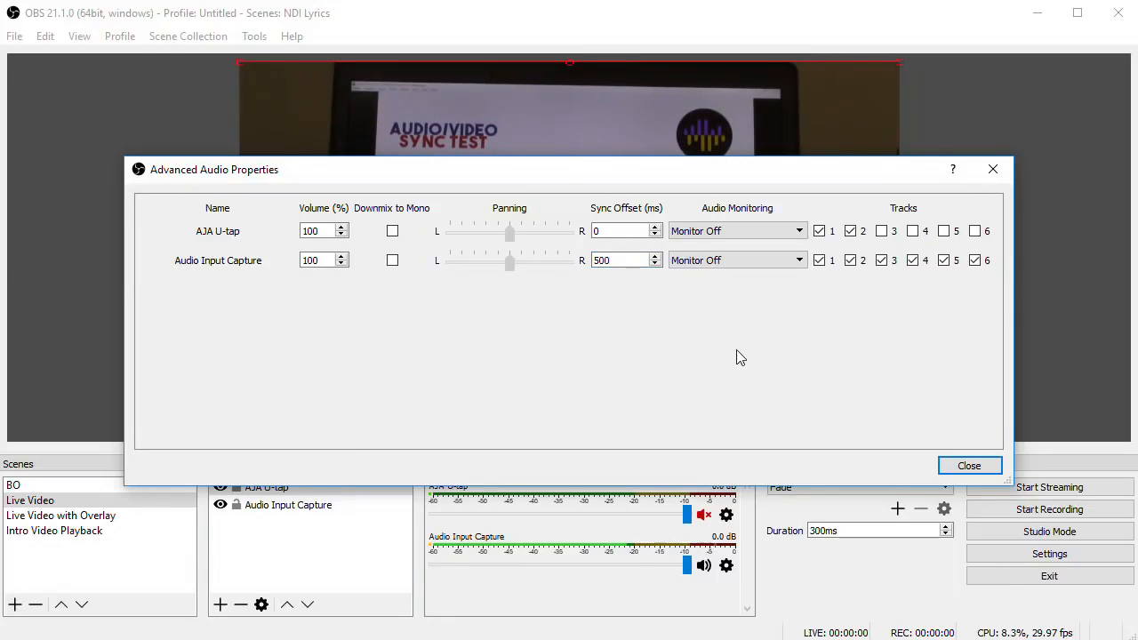
{"action": "left_click", "coordinate": [968, 466]}
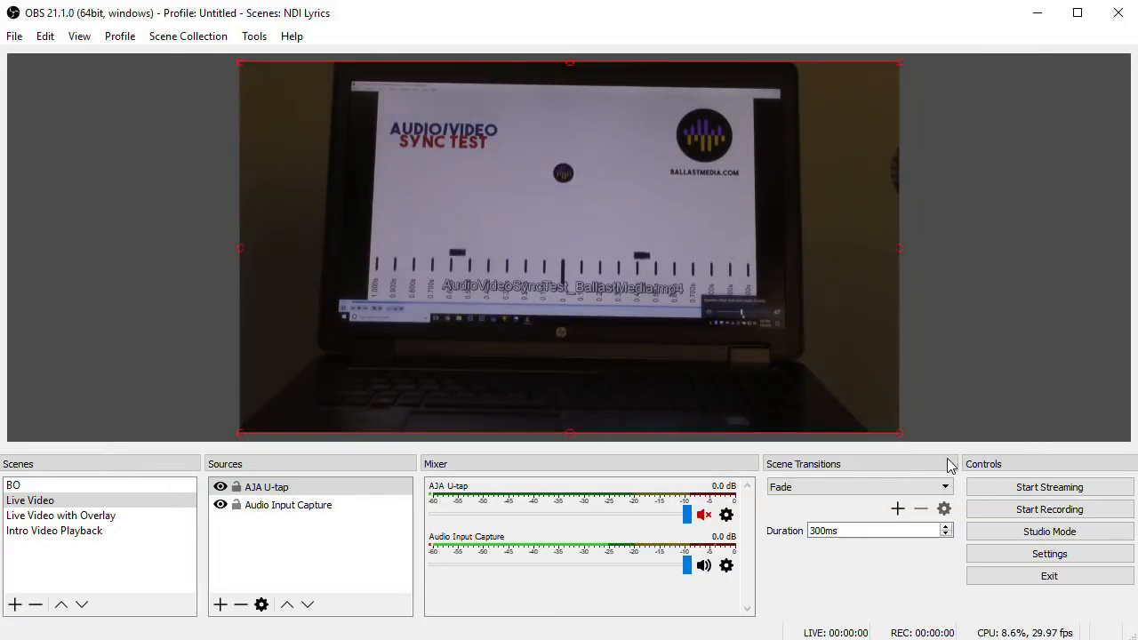